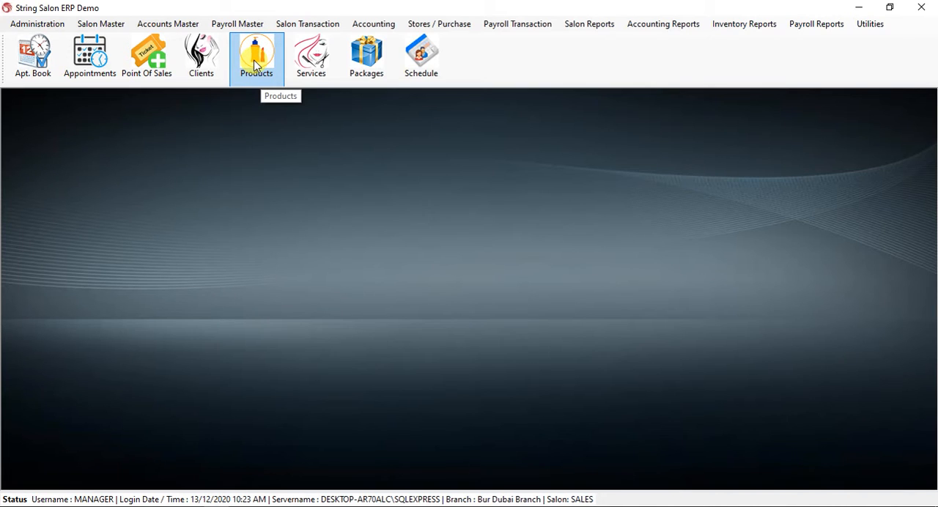
Open the form for adding a new product.
left_click(104, 28)
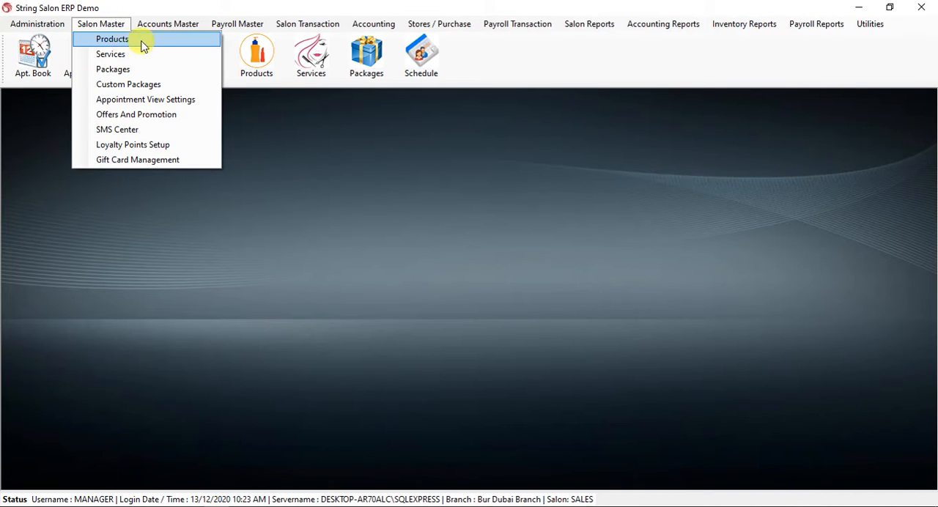
left_click(262, 151)
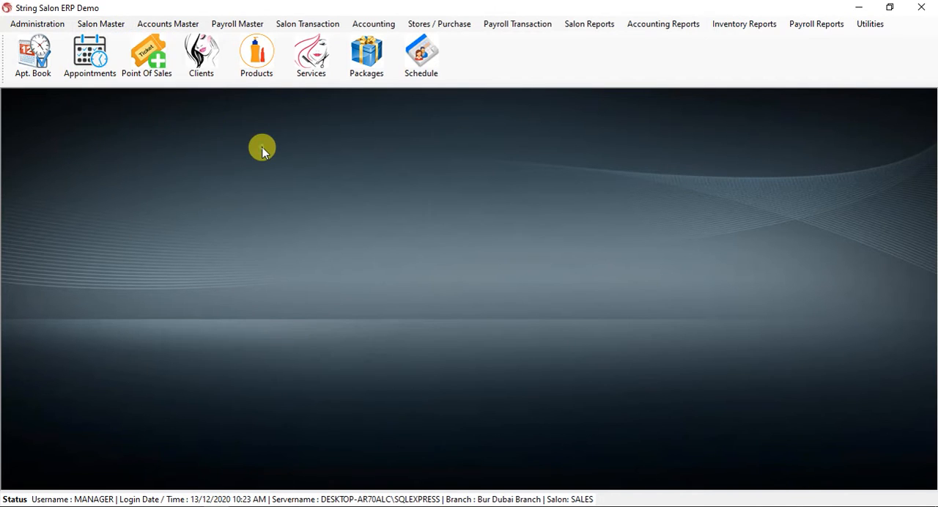
left_click(258, 61)
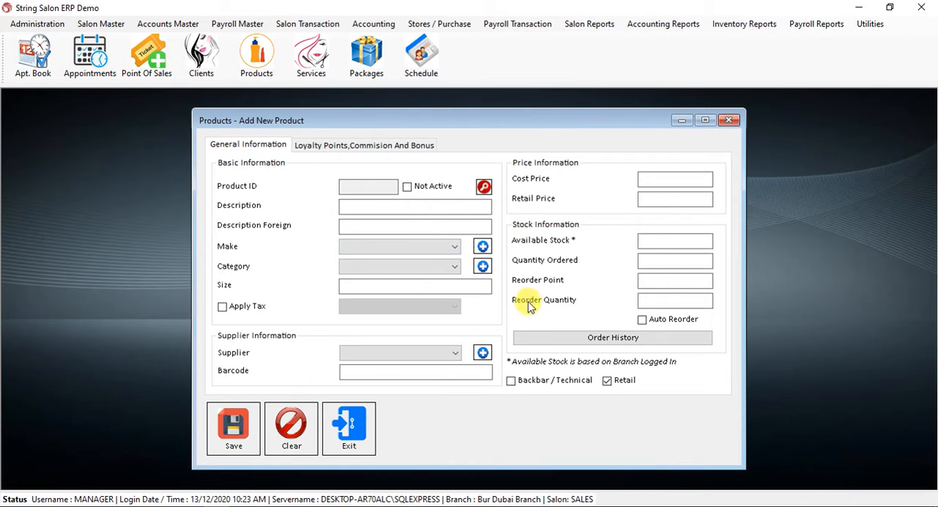
Enter "New Product 1" as the product description and choose DUBAI as its make.
left_click(353, 206)
type("N")
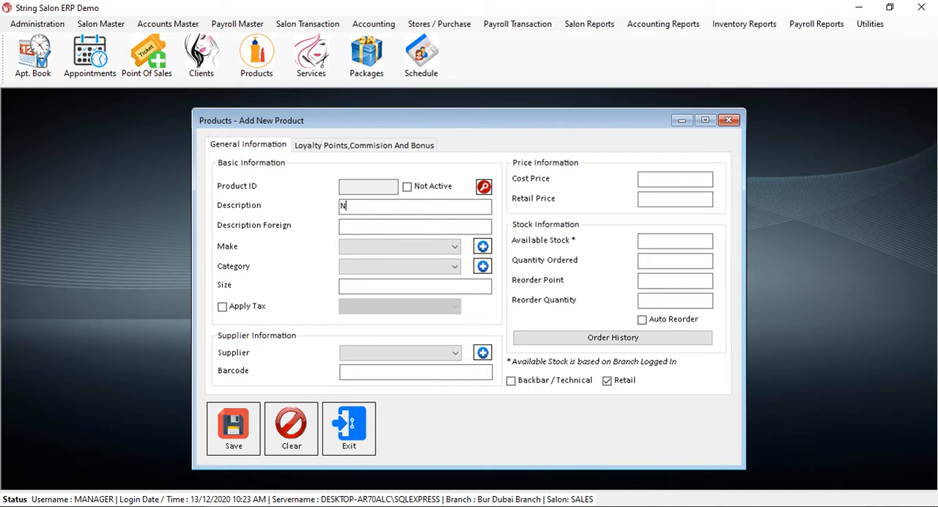
type("ew Product")
left_click(360, 227)
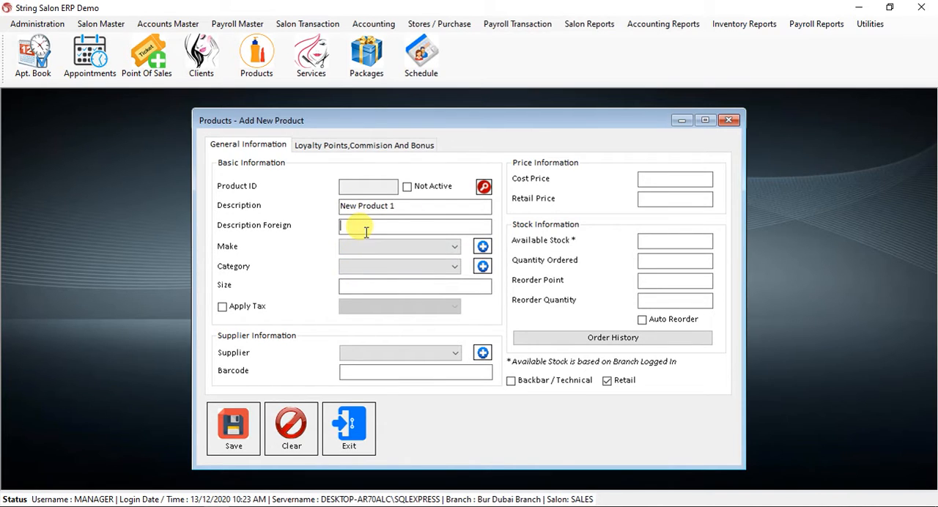
left_click(407, 248)
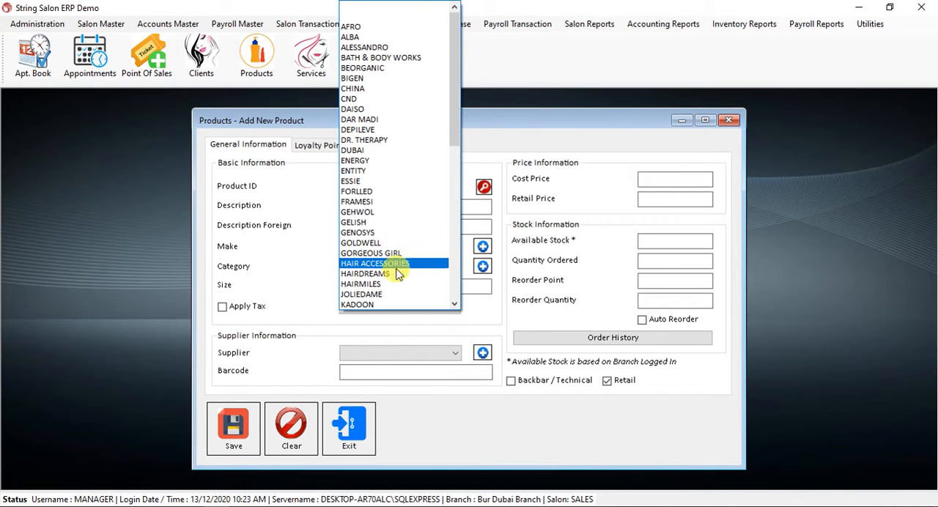
left_click(387, 151)
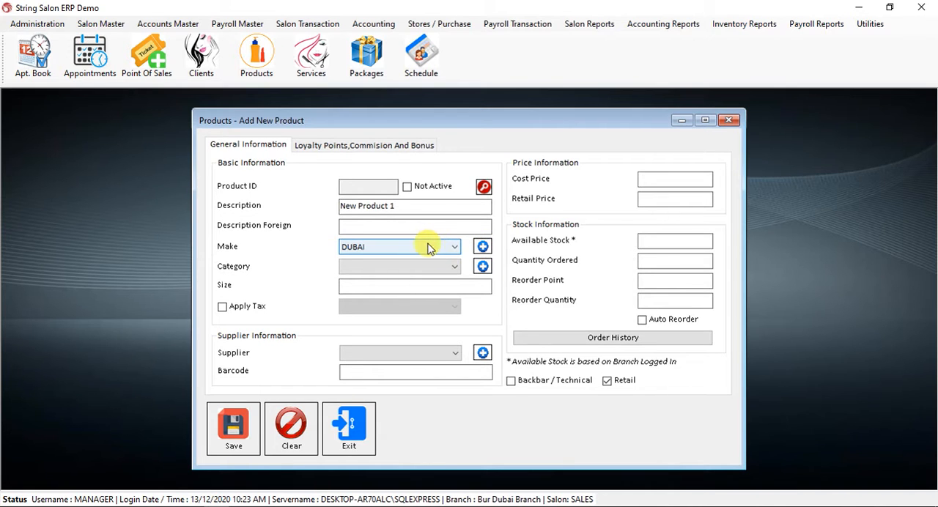
Add a make named NEW MAKE to the list of product makes and save it.
left_click(484, 248)
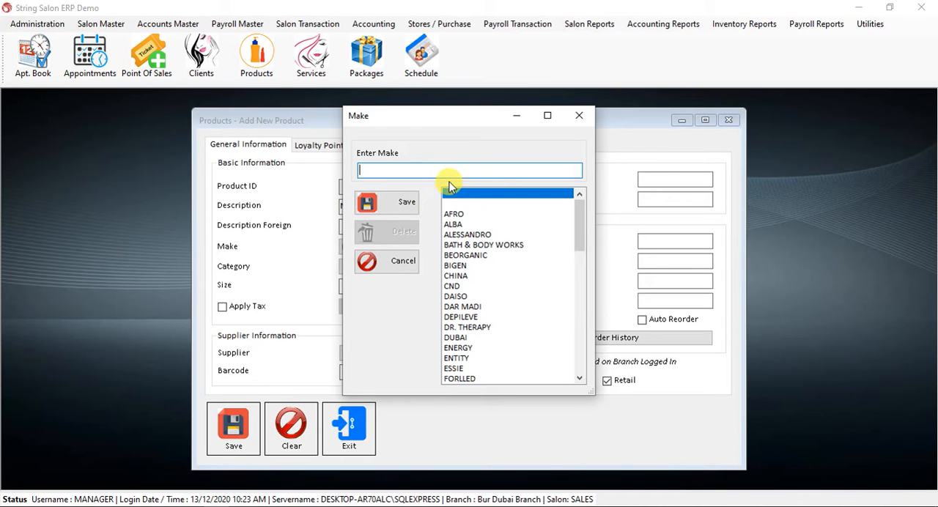
type("NEE")
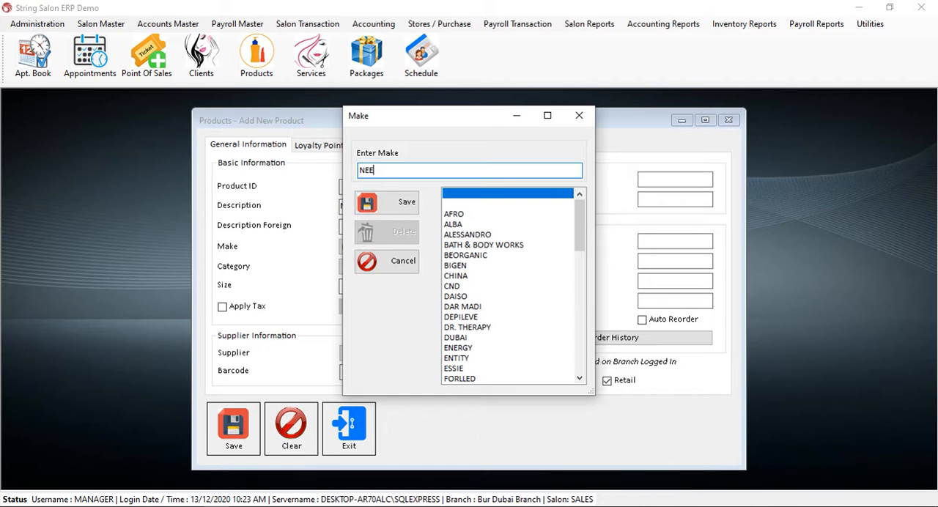
key("BackSpace")
type("w")
type("W MAKE")
left_click(394, 202)
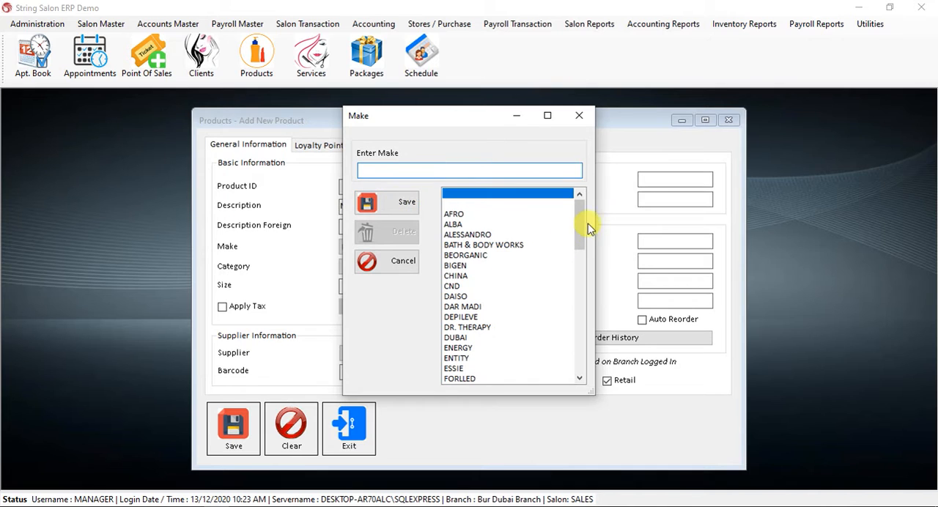
Rename the NEW MAKE entry in the make list as NEW MAKE 1 and update it.
left_click_drag(580, 210, 578, 357)
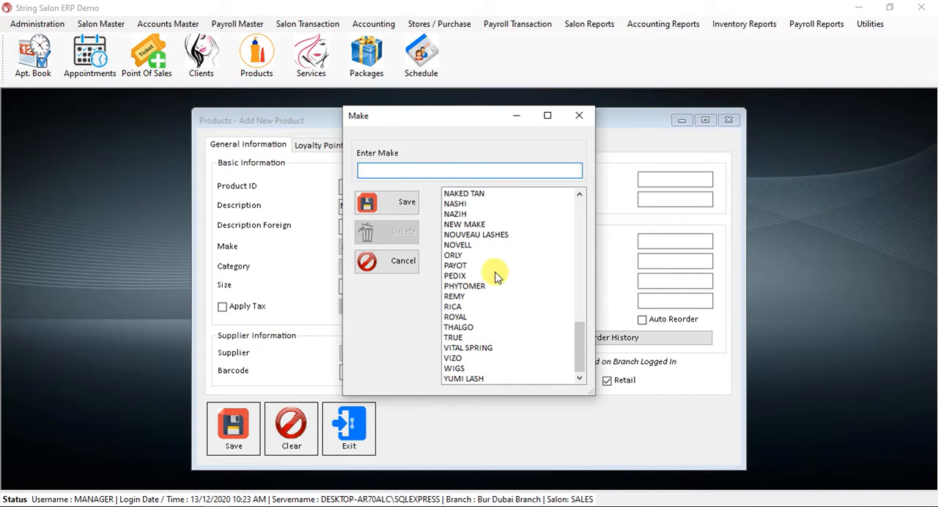
left_click(487, 224)
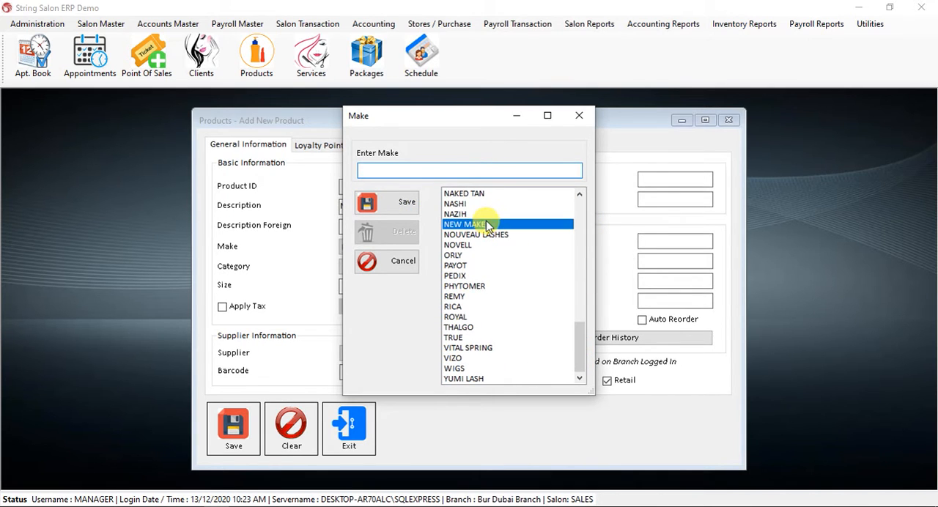
left_click(429, 169)
type("1")
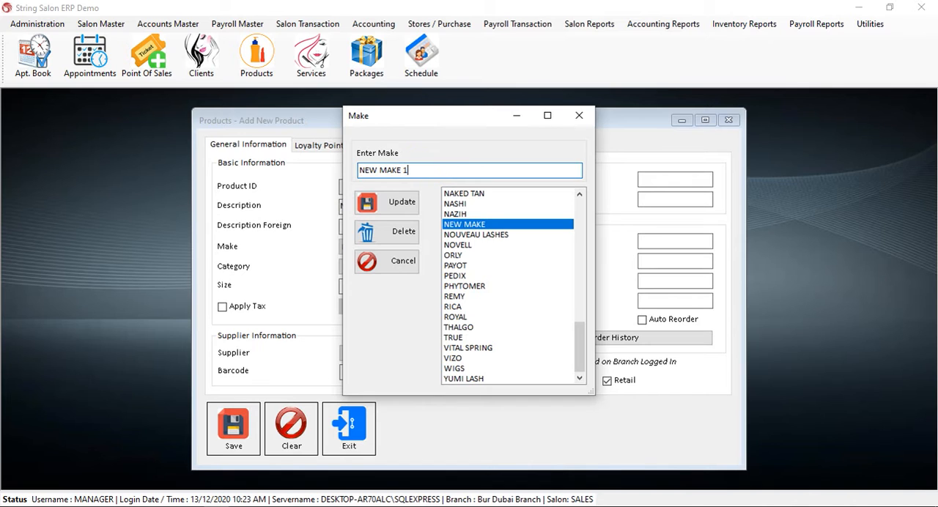
left_click(402, 202)
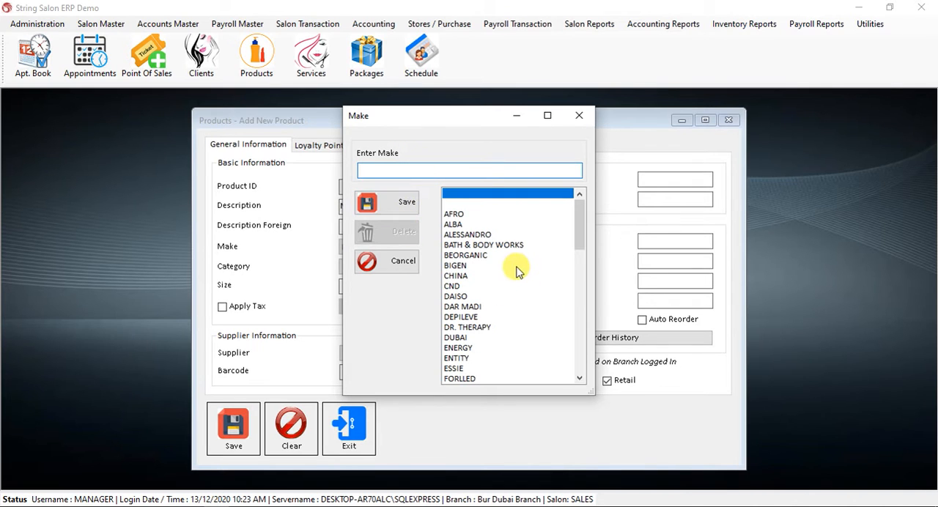
Delete the NEW MAKE 1 entry from the make list and close the make editor.
scroll(517, 271, "down", 15)
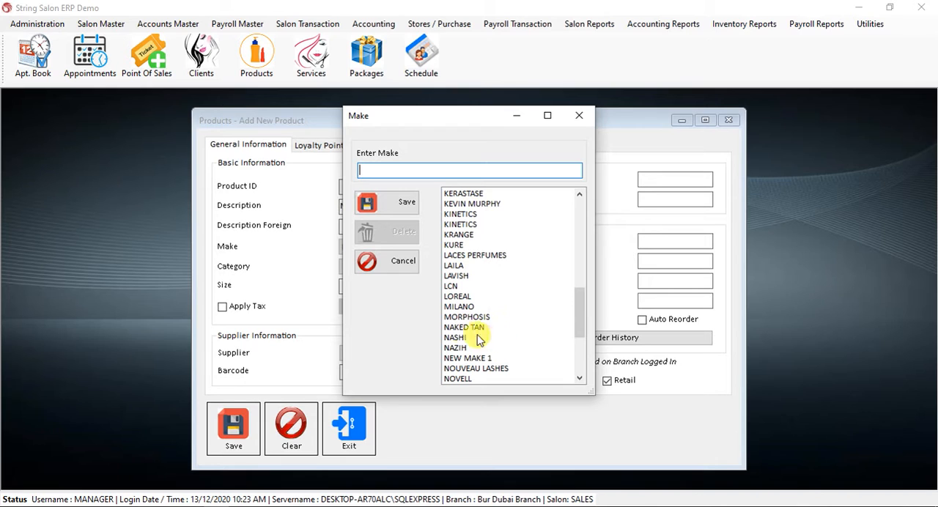
left_click(497, 359)
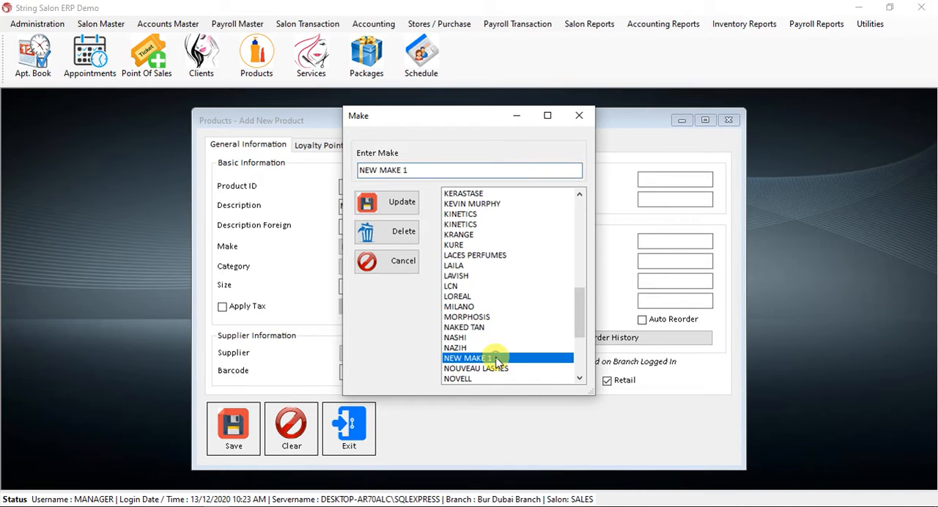
left_click(397, 233)
left_click(413, 306)
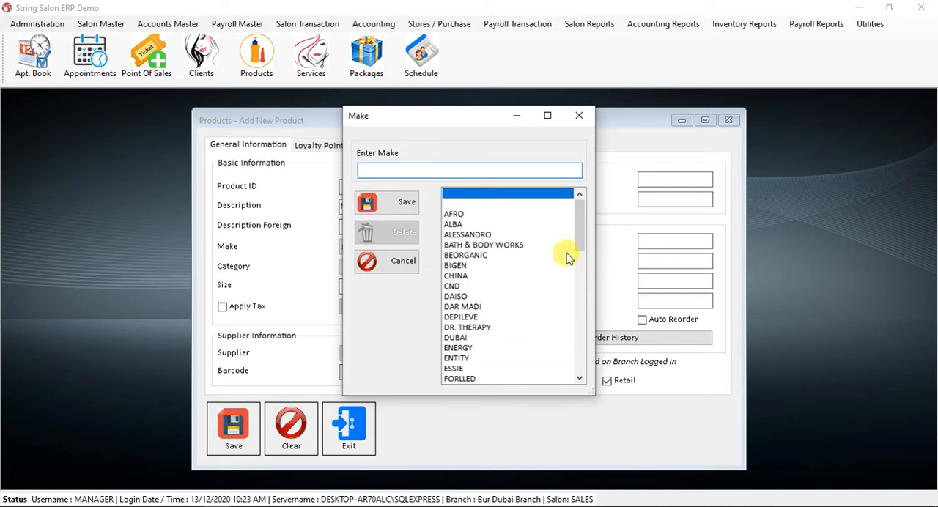
scroll(583, 213, "down", 15)
scroll(570, 281, "up", 15)
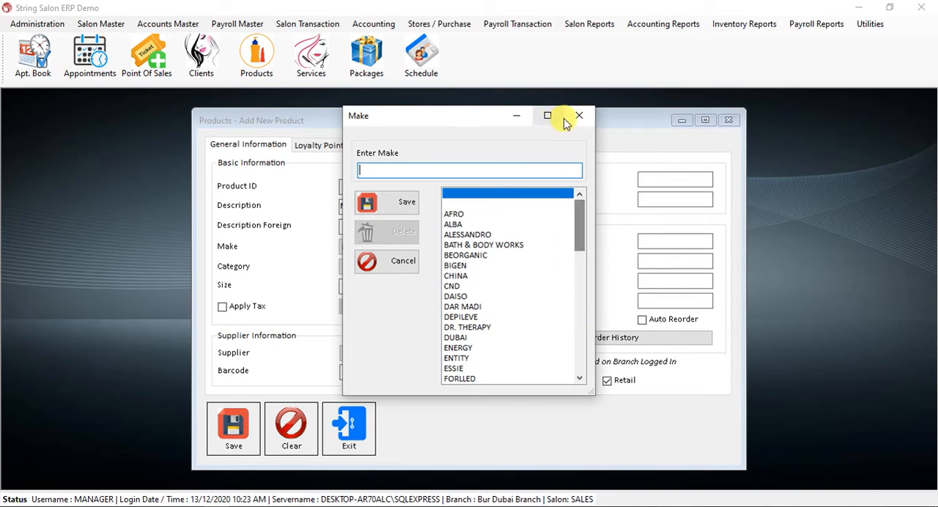
left_click(578, 116)
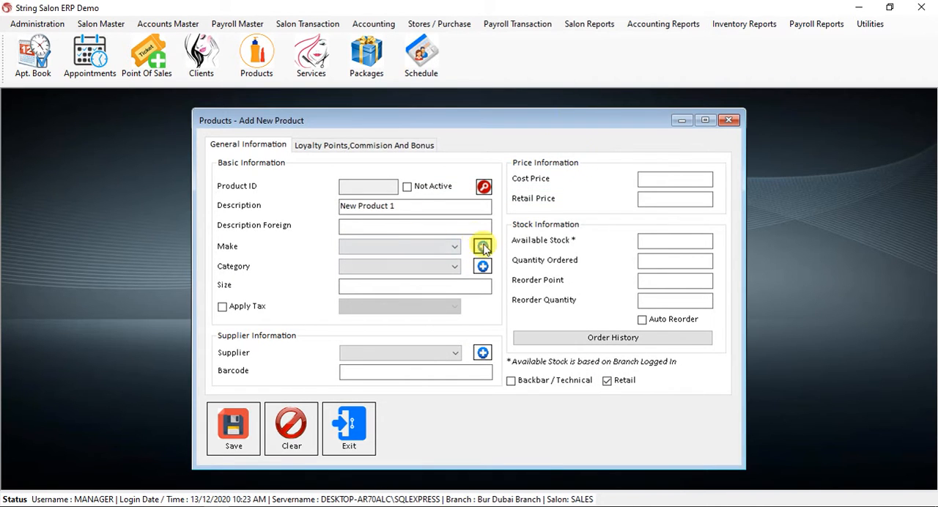
Select DUBAI again as the make of New Product 1.
left_click(404, 246)
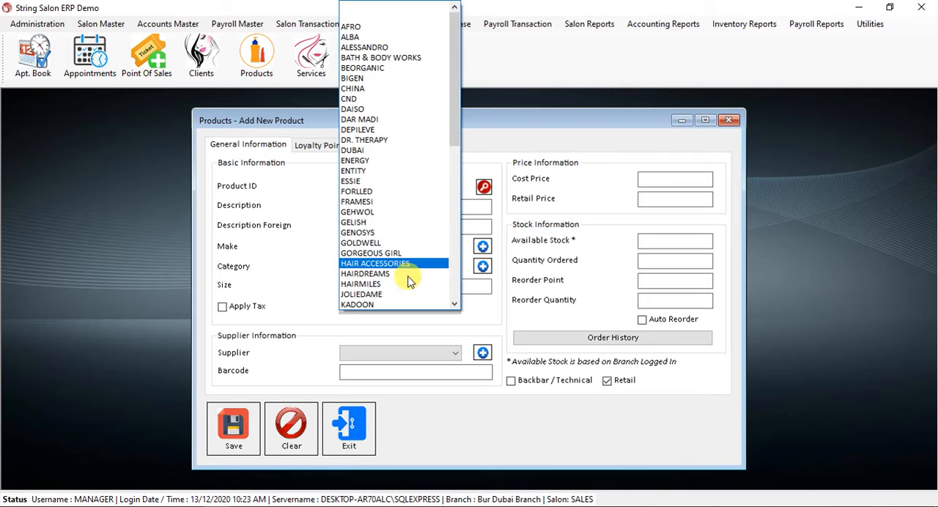
left_click(379, 150)
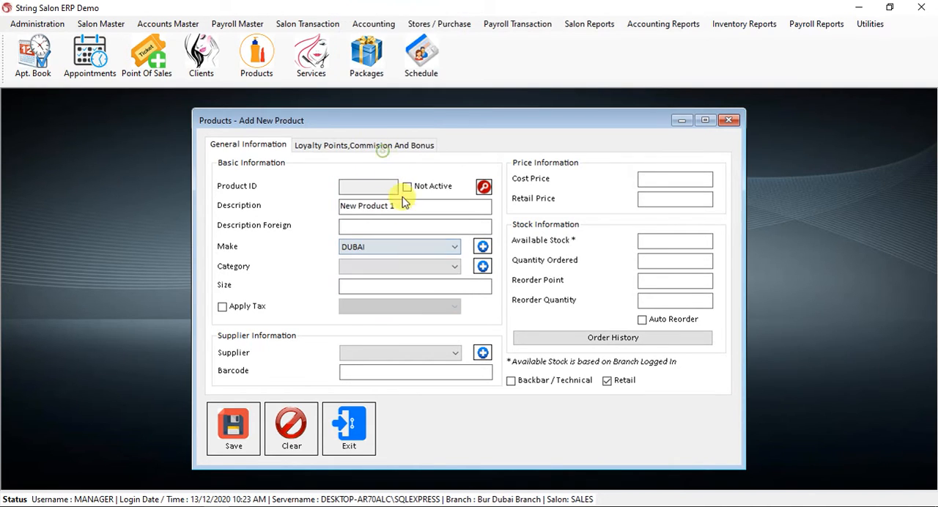
Create a product category named PROFESSIONAL CATEGORY and assign it to New Product 1.
left_click(409, 267)
left_click(408, 268)
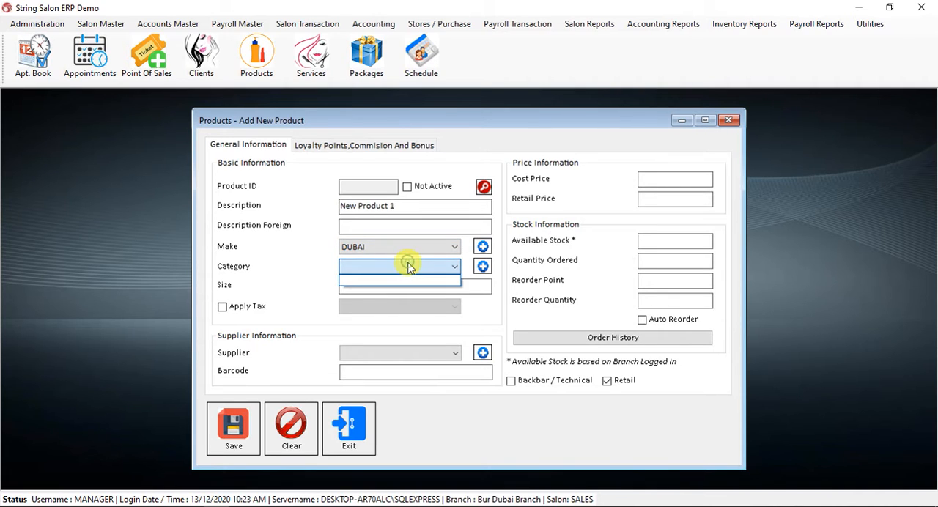
left_click(482, 267)
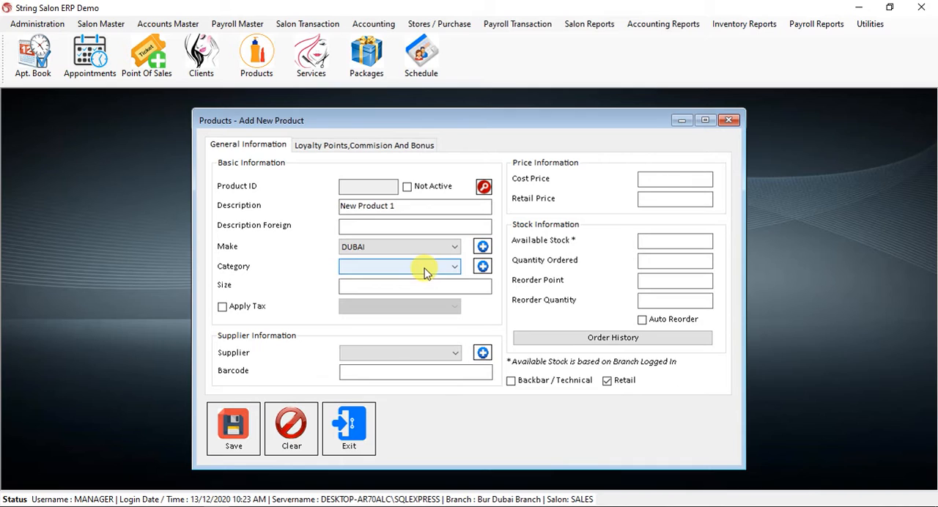
left_click(483, 268)
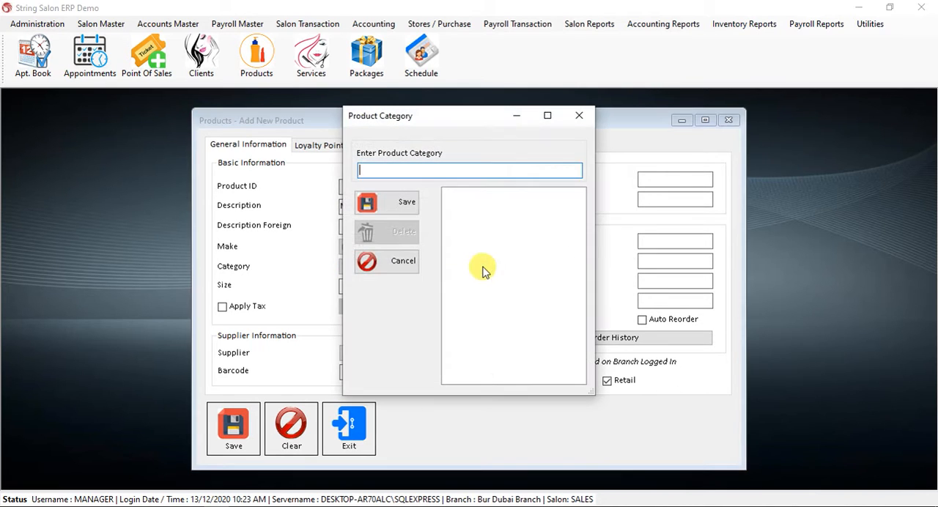
type("PROFESSIONA")
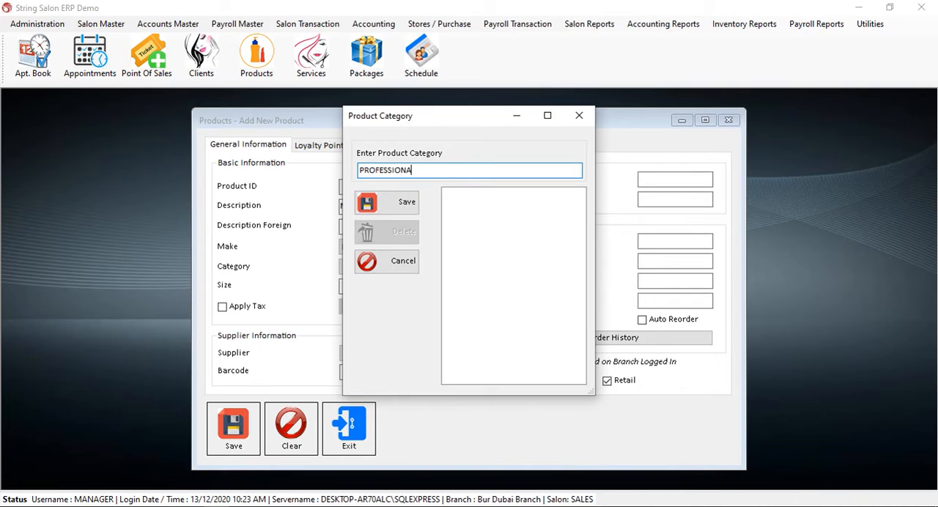
type("L CATEGORY")
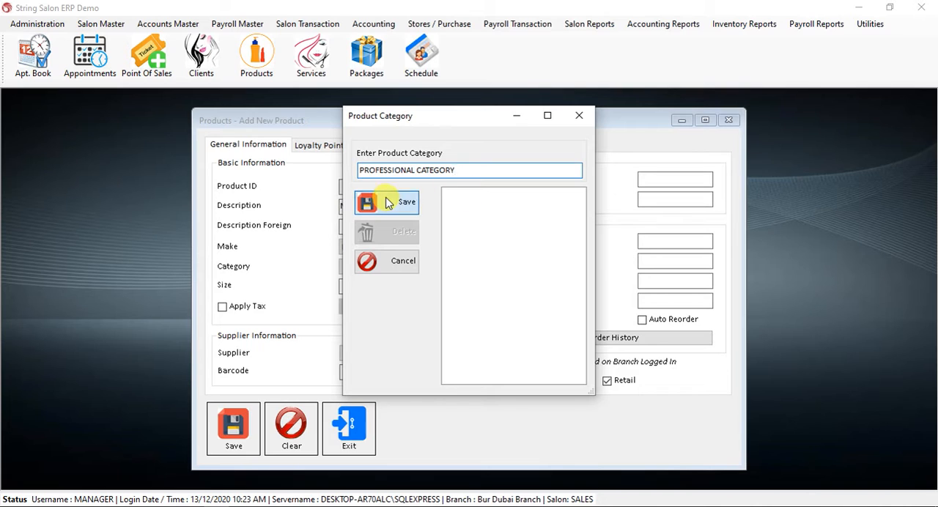
left_click(363, 202)
left_click(579, 115)
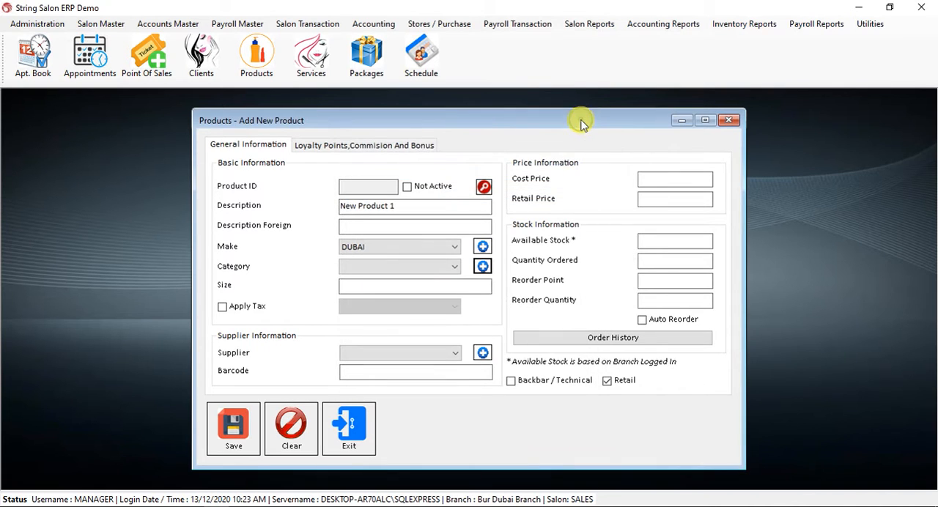
left_click(406, 267)
left_click(398, 280)
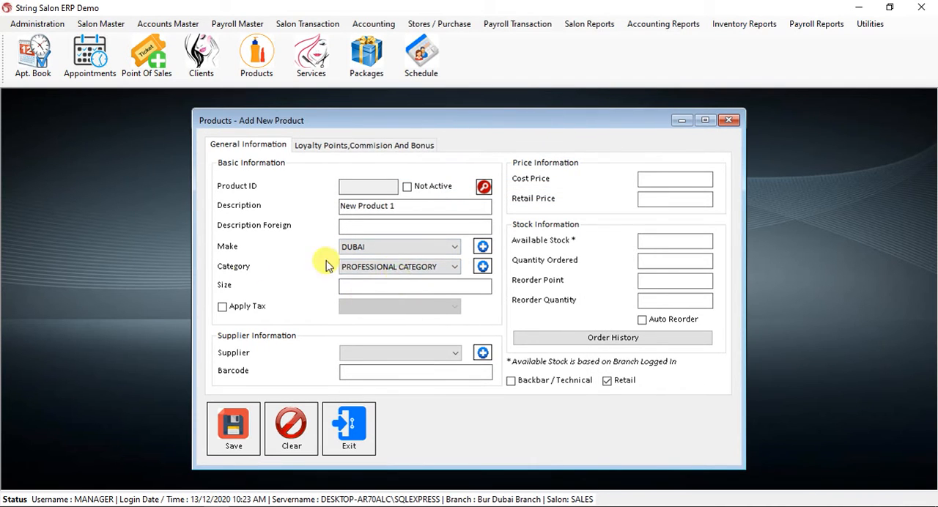
Apply tax to New Product 1 using the Sales VAT @ 15% option.
left_click(396, 287)
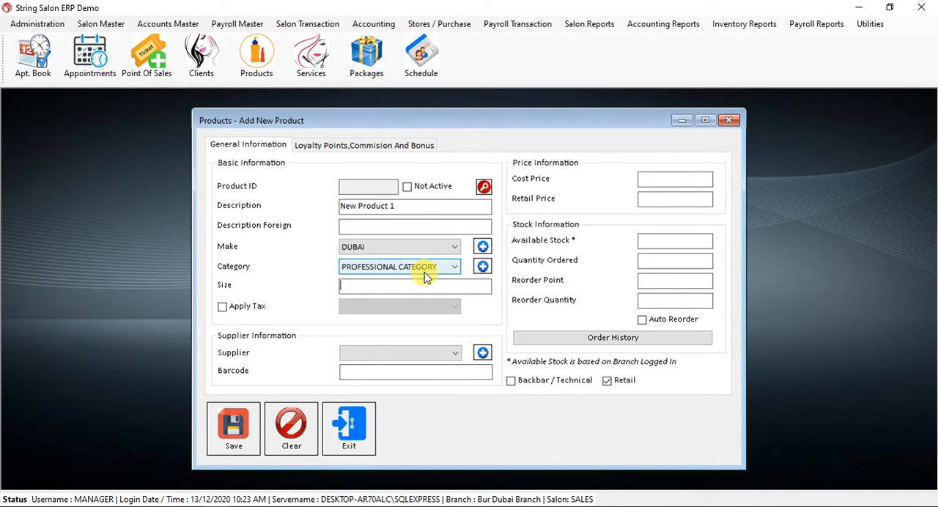
left_click(381, 291)
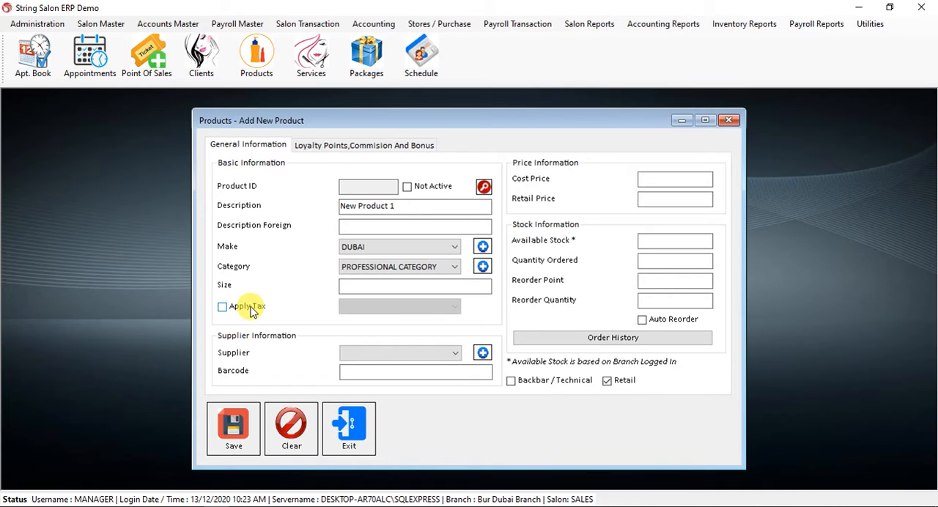
left_click(251, 311)
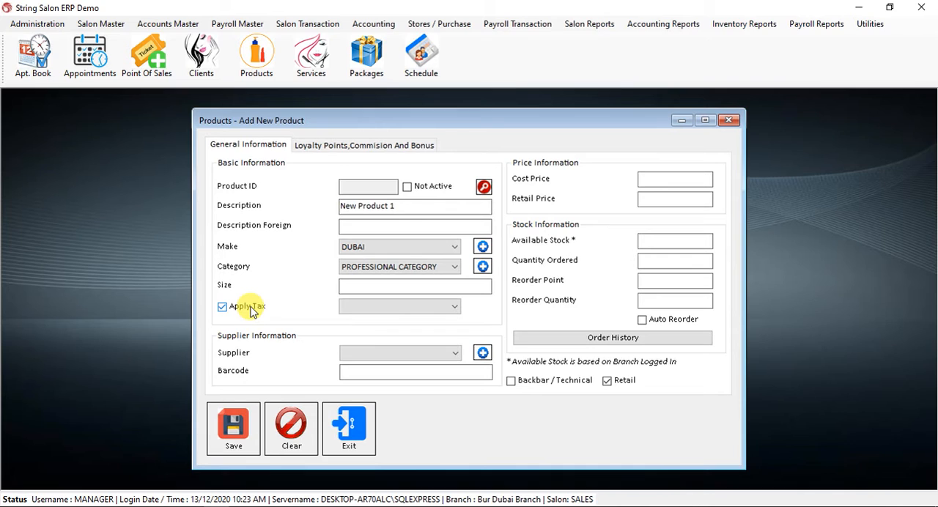
left_click(399, 308)
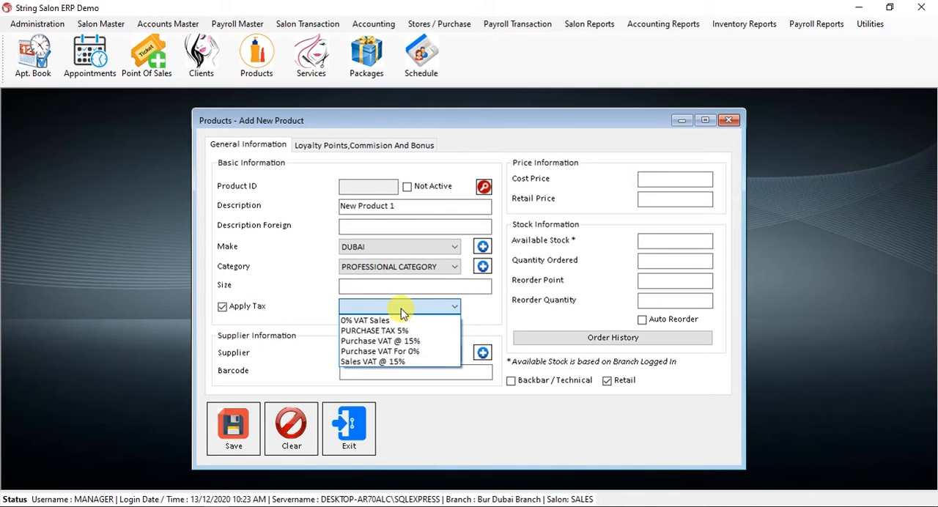
left_click(437, 346)
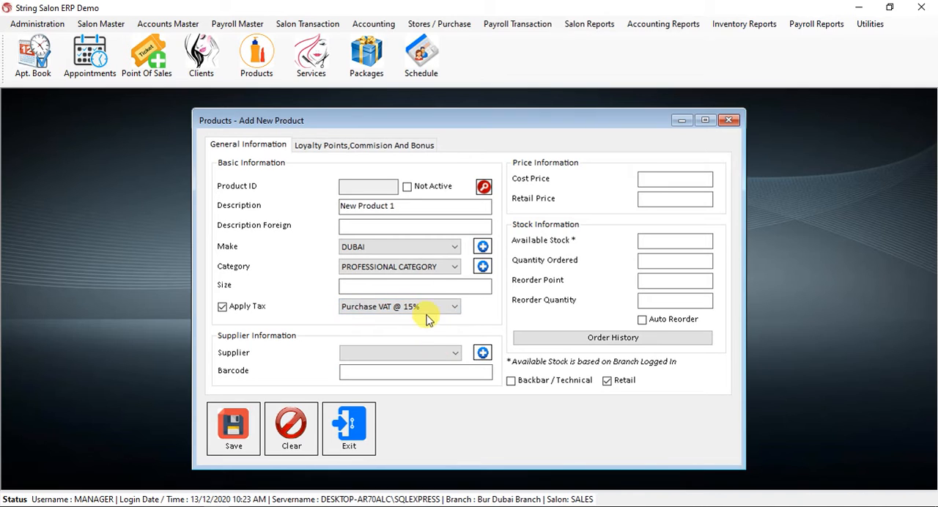
left_click(439, 308)
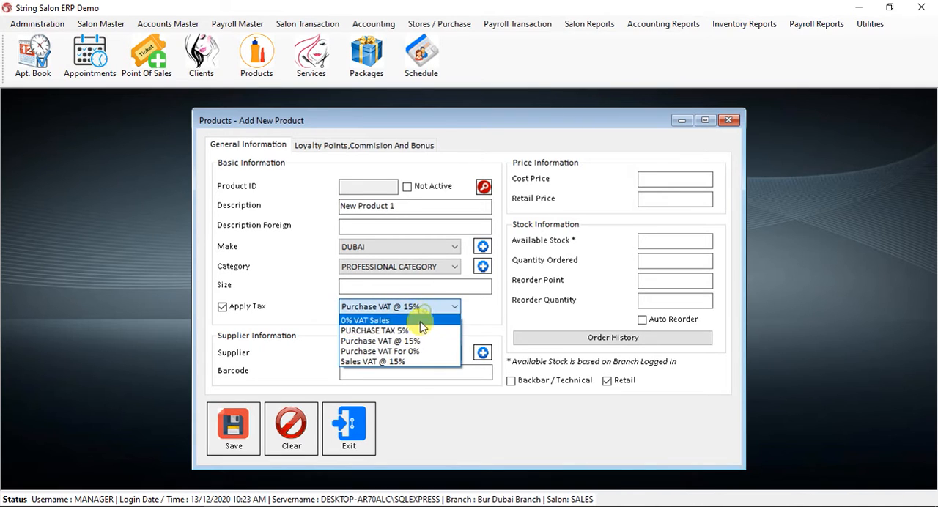
left_click(403, 362)
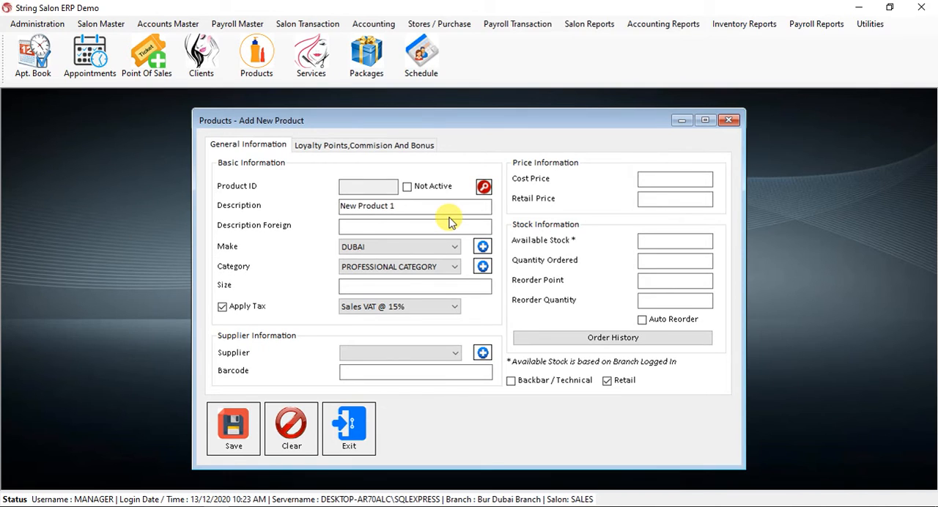
Mark New Product 1 as a Backbar / Technical item in addition to Retail, leaving its supplier and barcode blank.
left_click(539, 386)
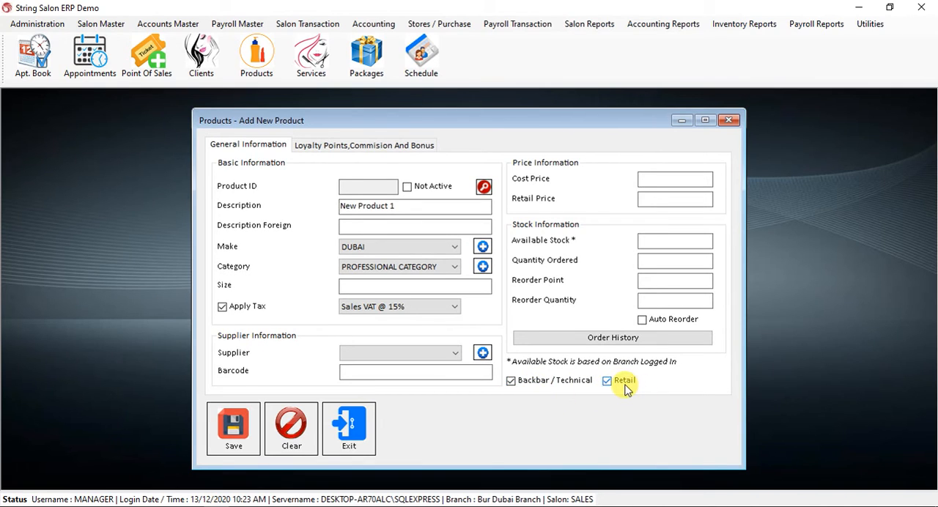
left_click(416, 355)
left_click(416, 356)
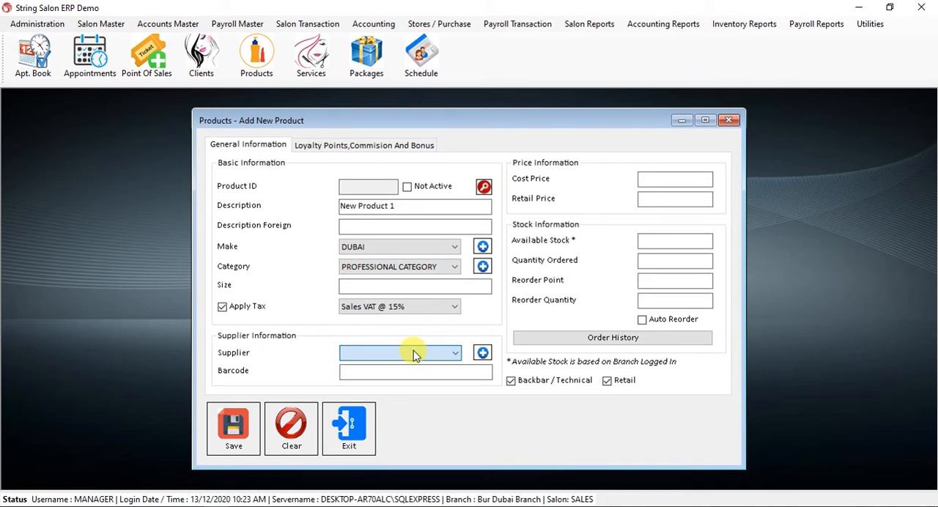
left_click(374, 371)
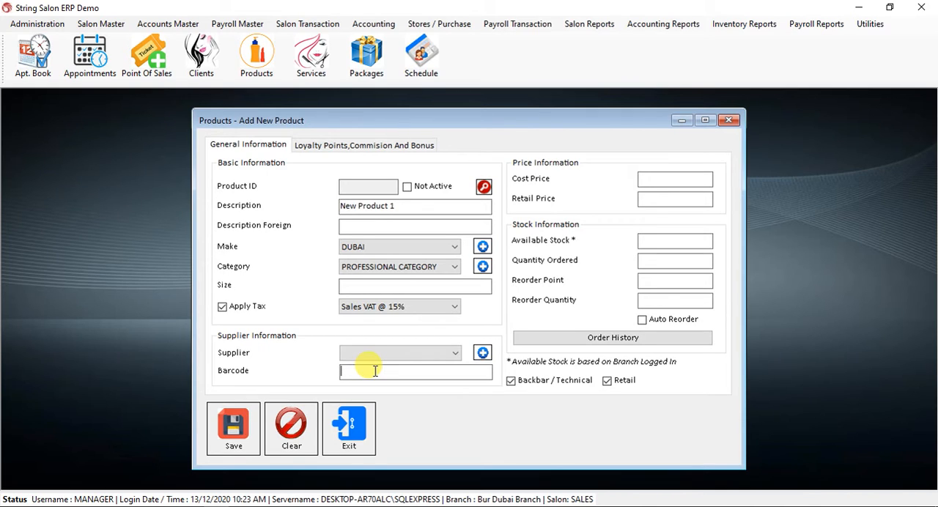
Set New Product 1's cost price to 125 and its retail price to 250.
left_click(684, 181)
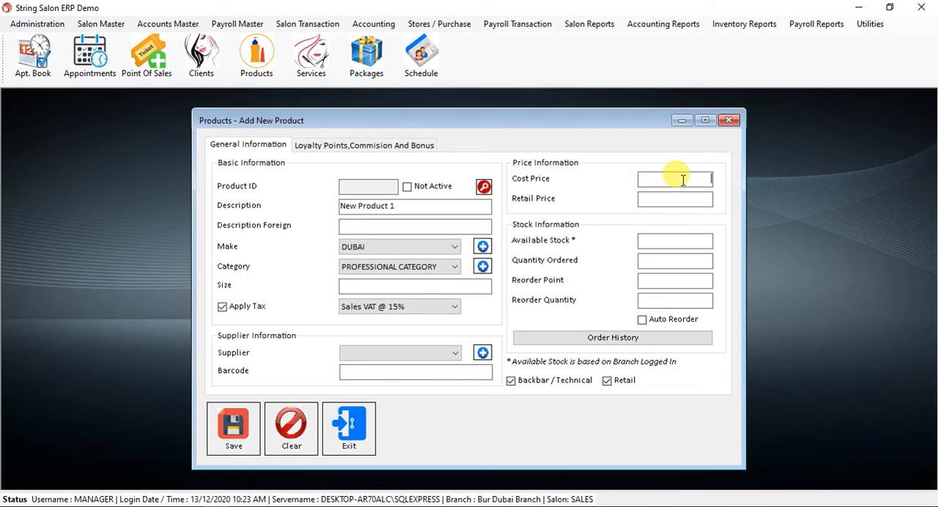
type("1")
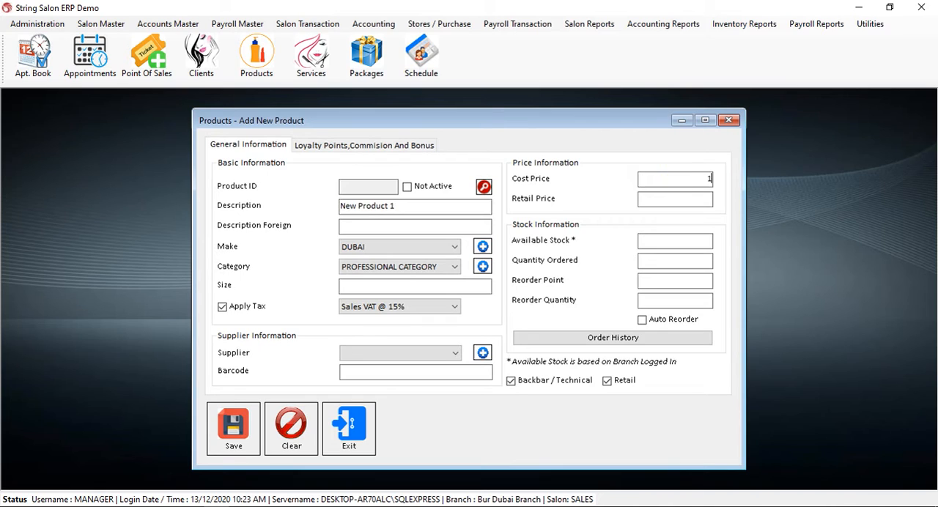
type("25")
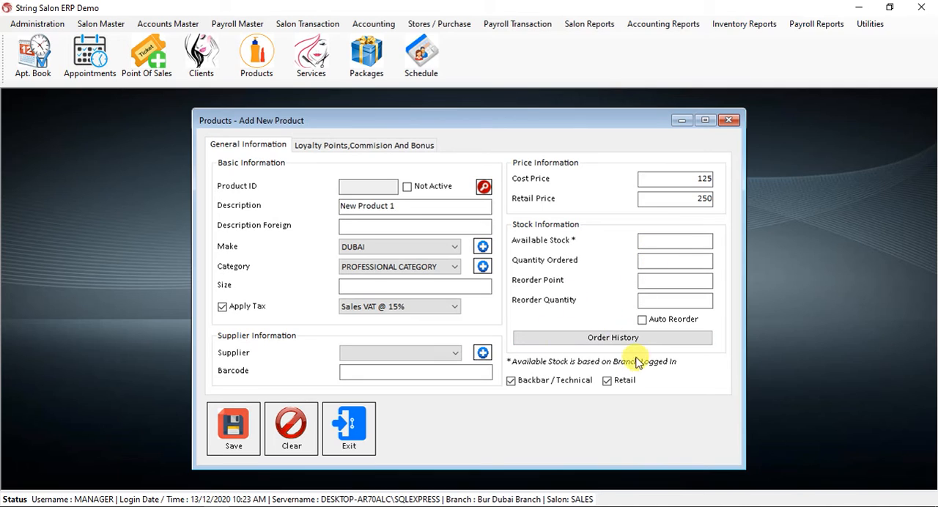
Leave the stock and reorder fields blank and save New Product 1.
left_click(679, 241)
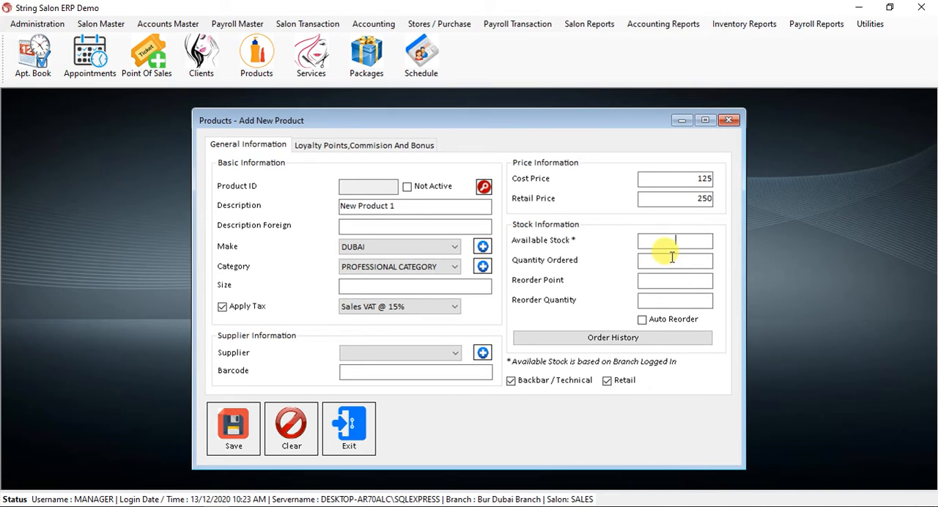
left_click(671, 280)
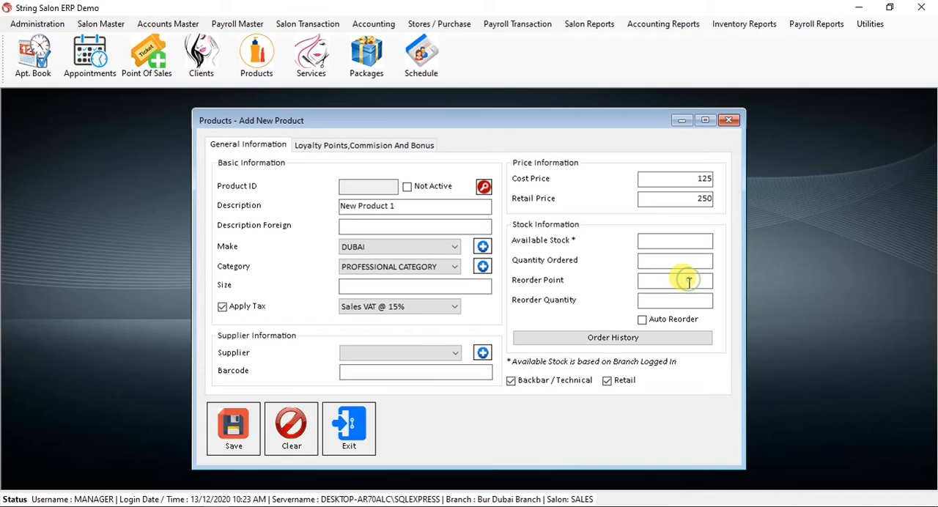
left_click(677, 300)
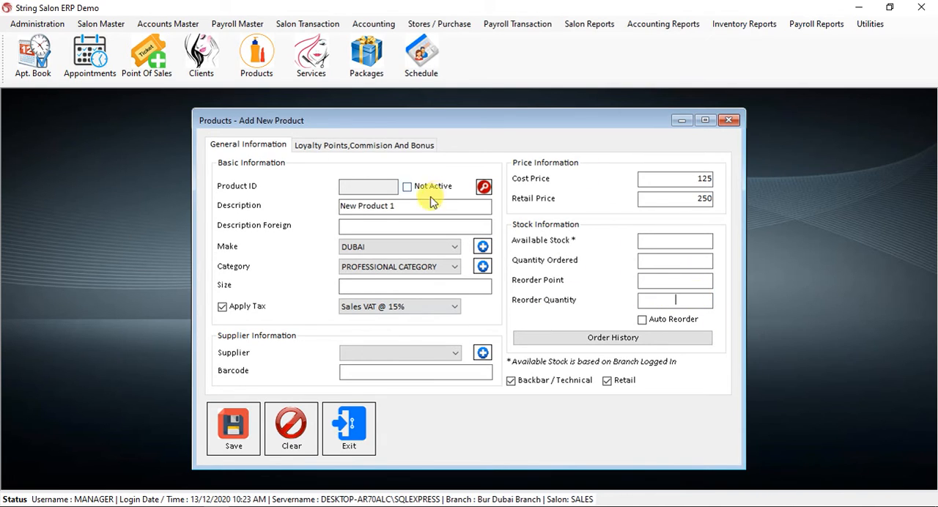
left_click(235, 426)
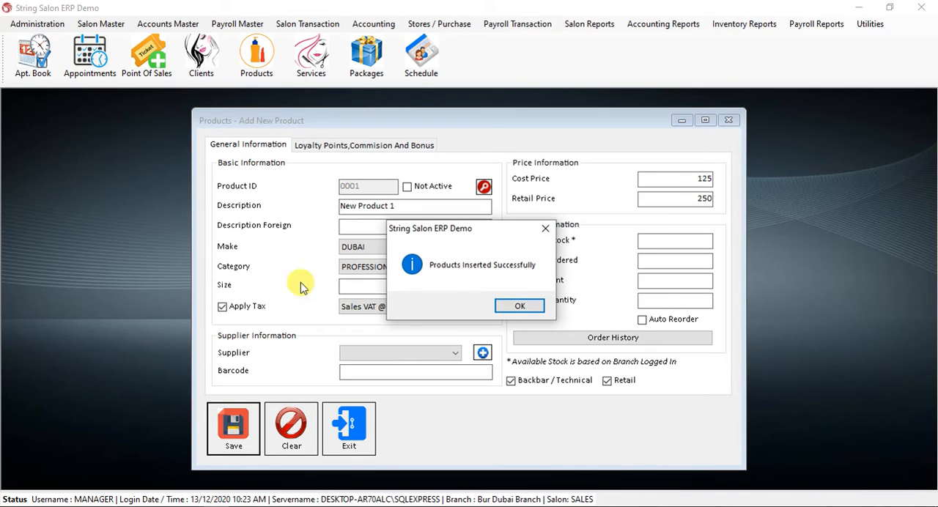
left_click(522, 307)
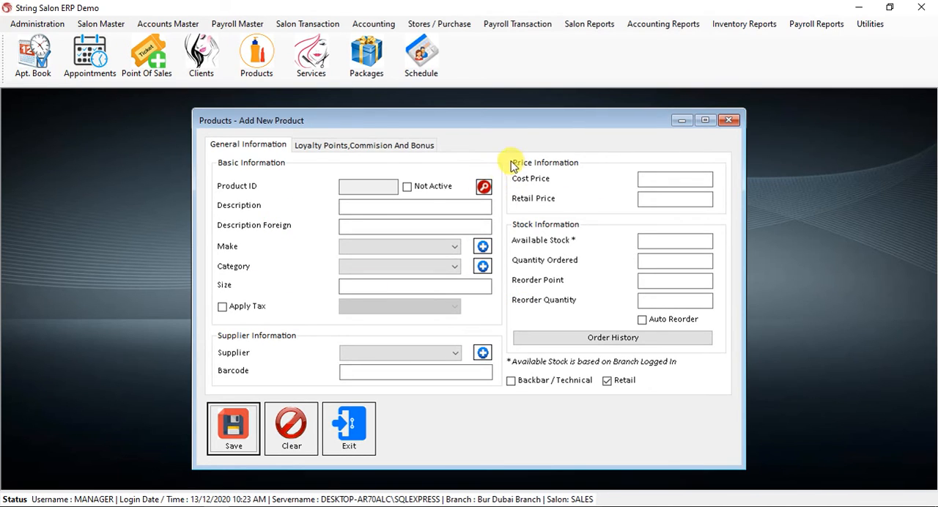
Reopen New Product 1 from the saved products, set its retail price to 225 and save the update.
left_click(484, 188)
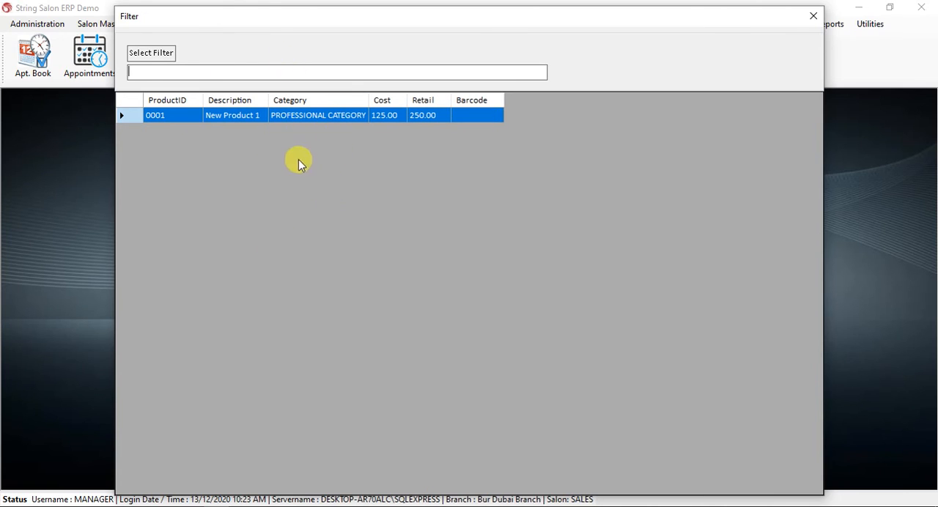
double_click(289, 116)
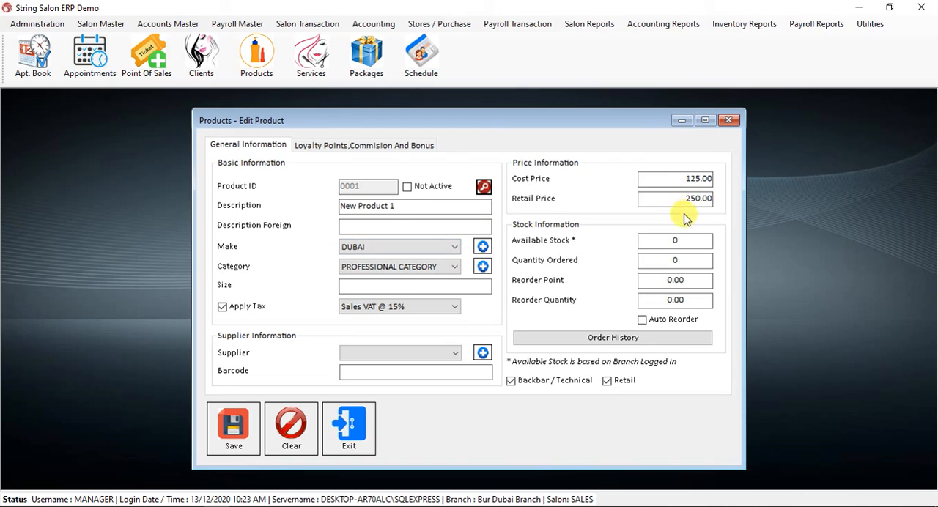
left_click_drag(676, 198, 739, 197)
type("225")
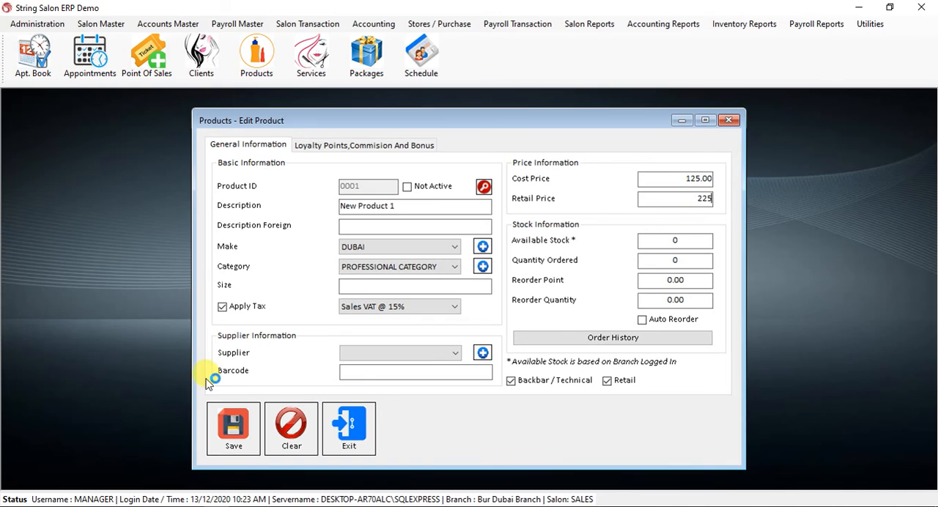
left_click(242, 443)
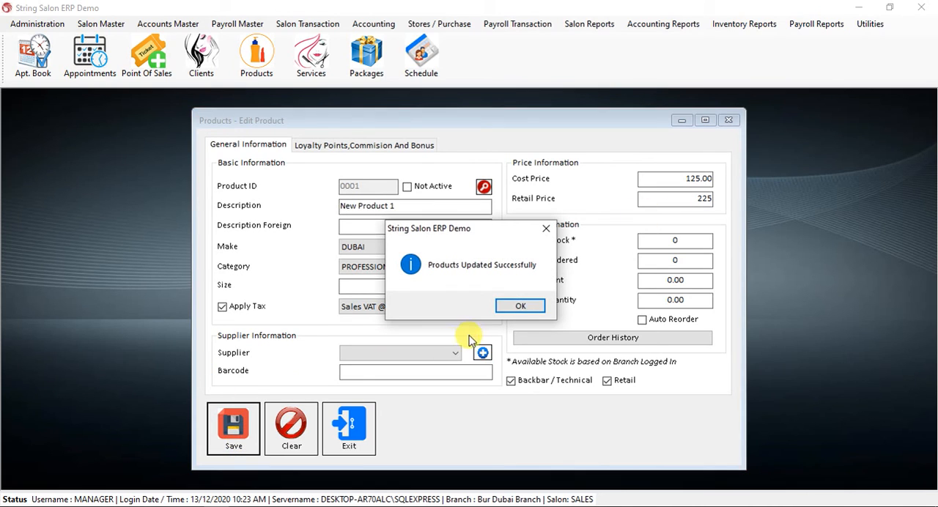
left_click(513, 304)
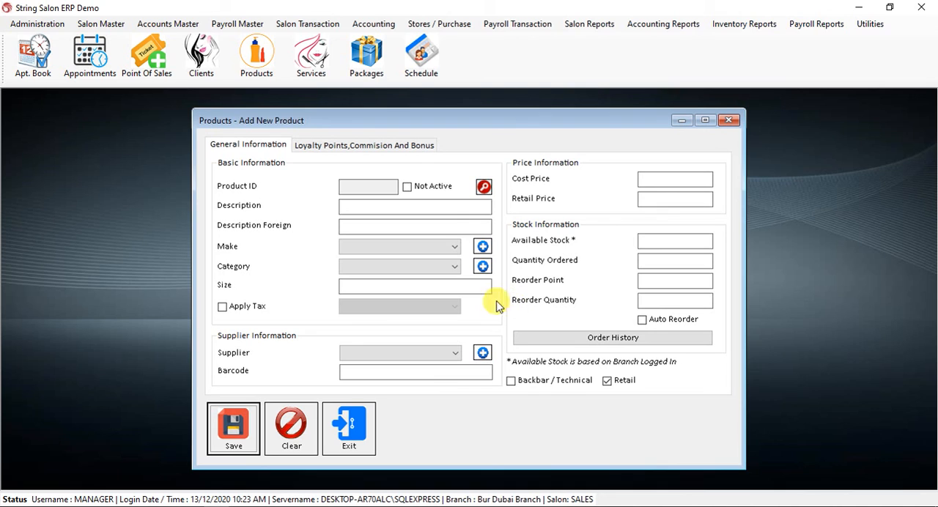
Reopen New Product 1, mark it as Not Active and exit the product form without saving.
left_click(483, 186)
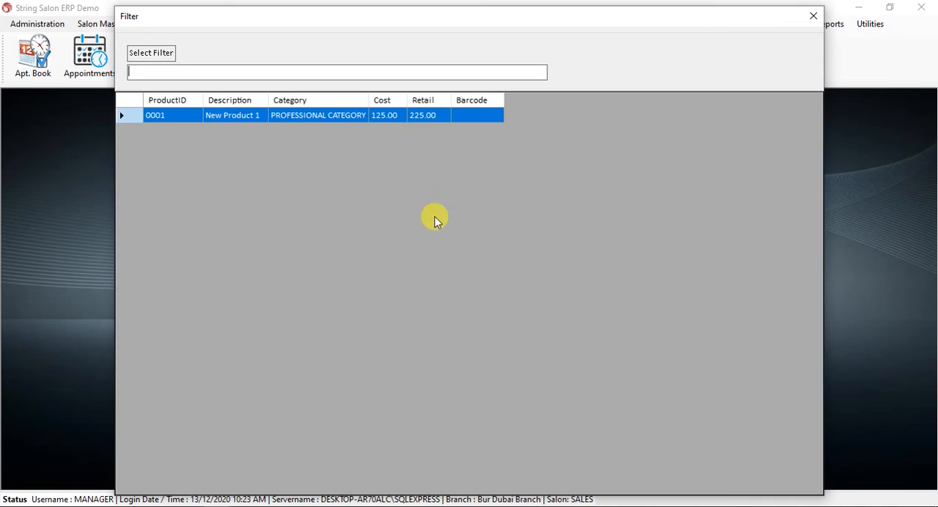
double_click(439, 118)
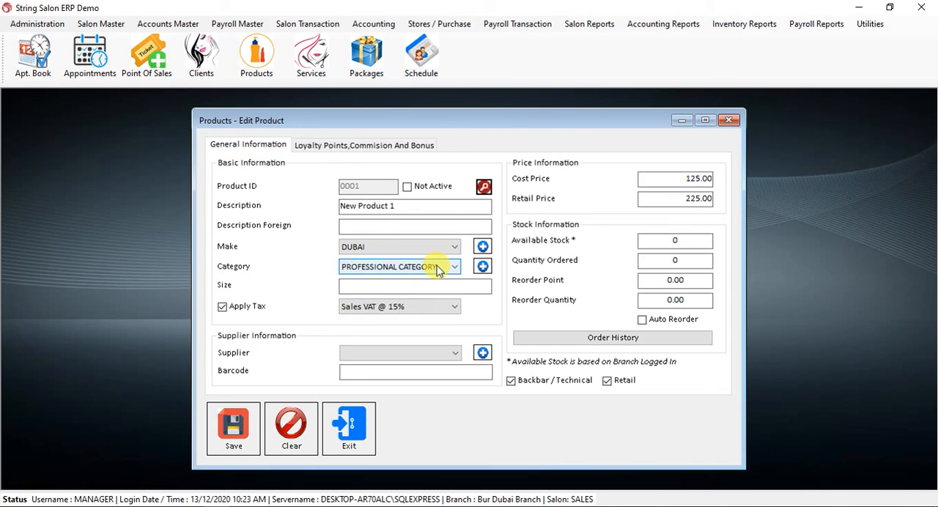
left_click(430, 192)
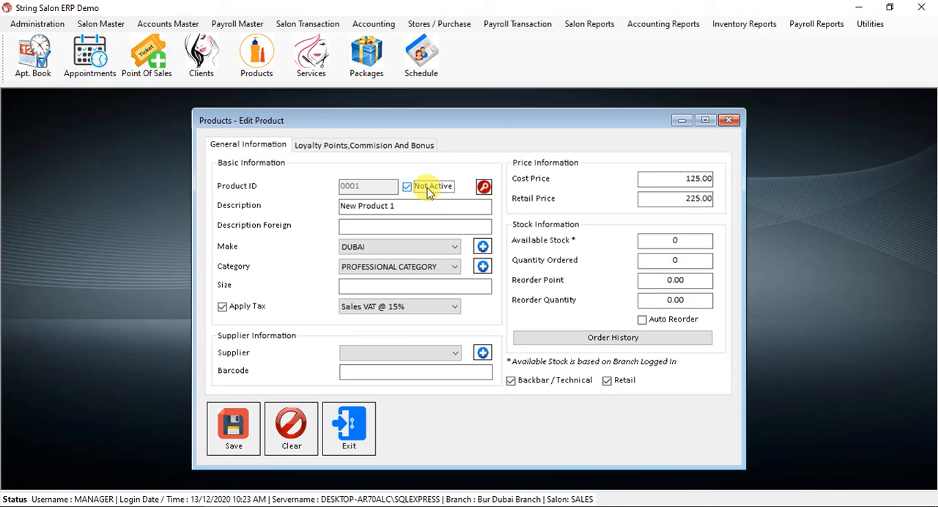
left_click(364, 437)
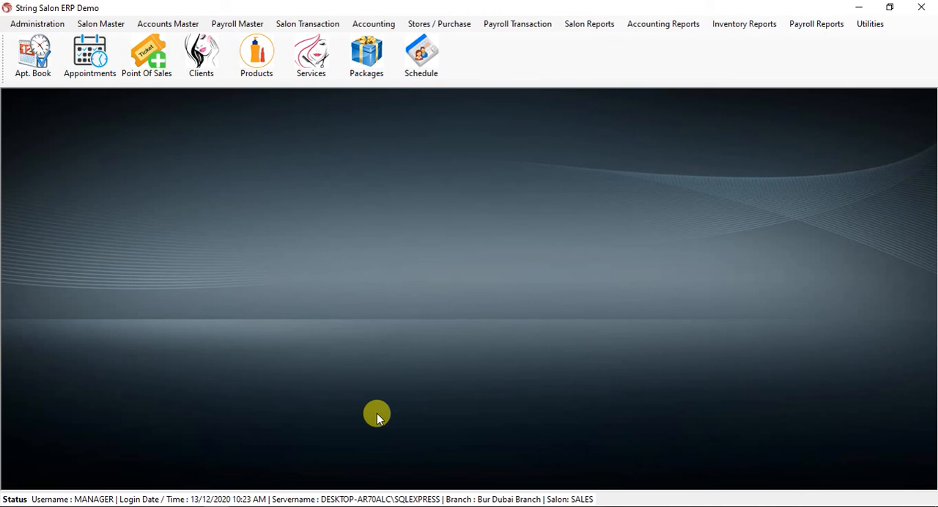